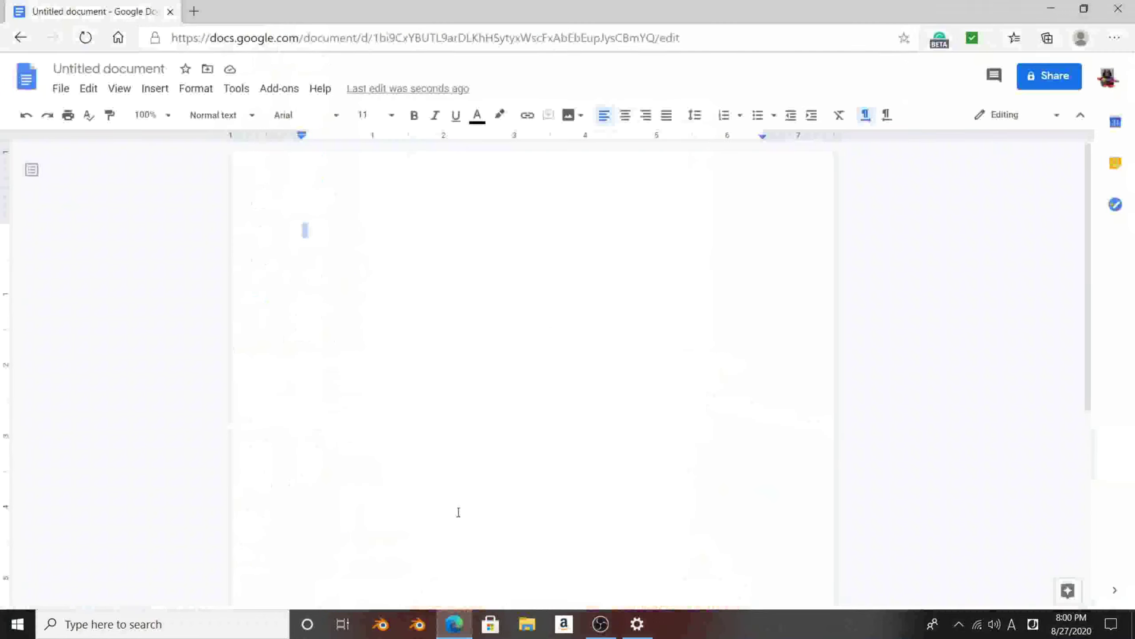
text(a)
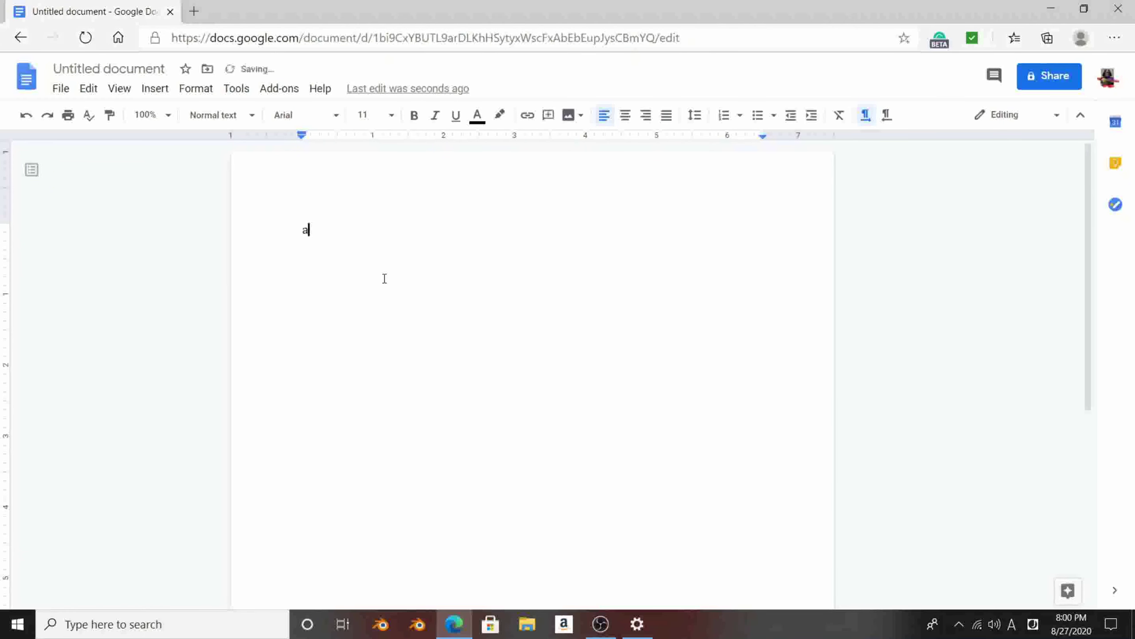
key(BackSpace)
text(as)
key(BackSpace)
key(BackSpace)
click(637, 625)
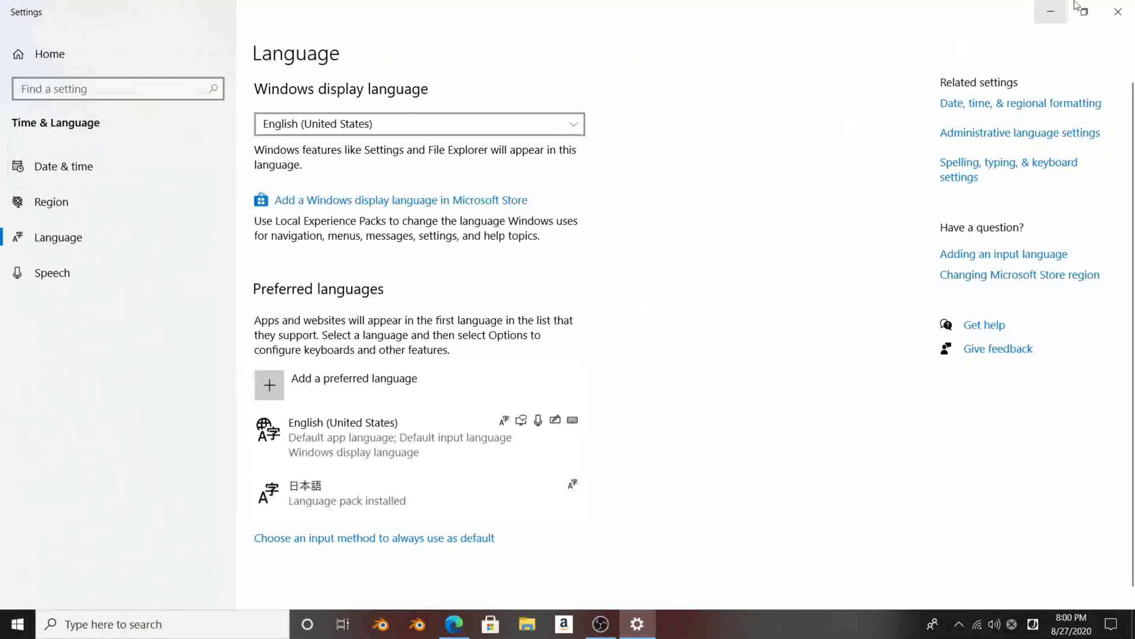
click(1050, 11)
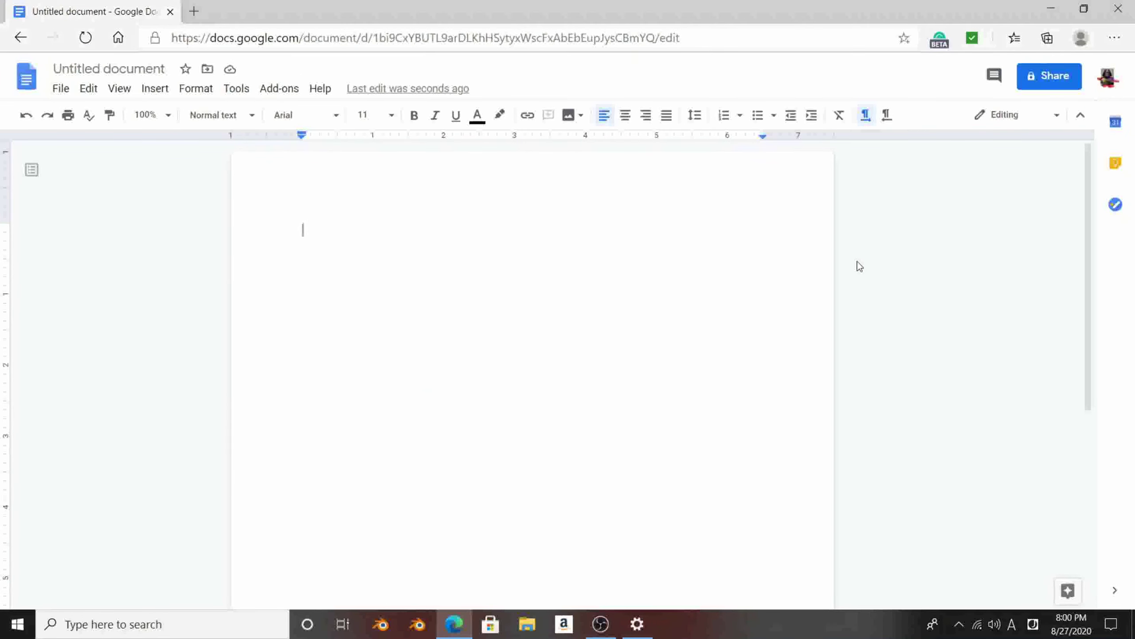
click(637, 624)
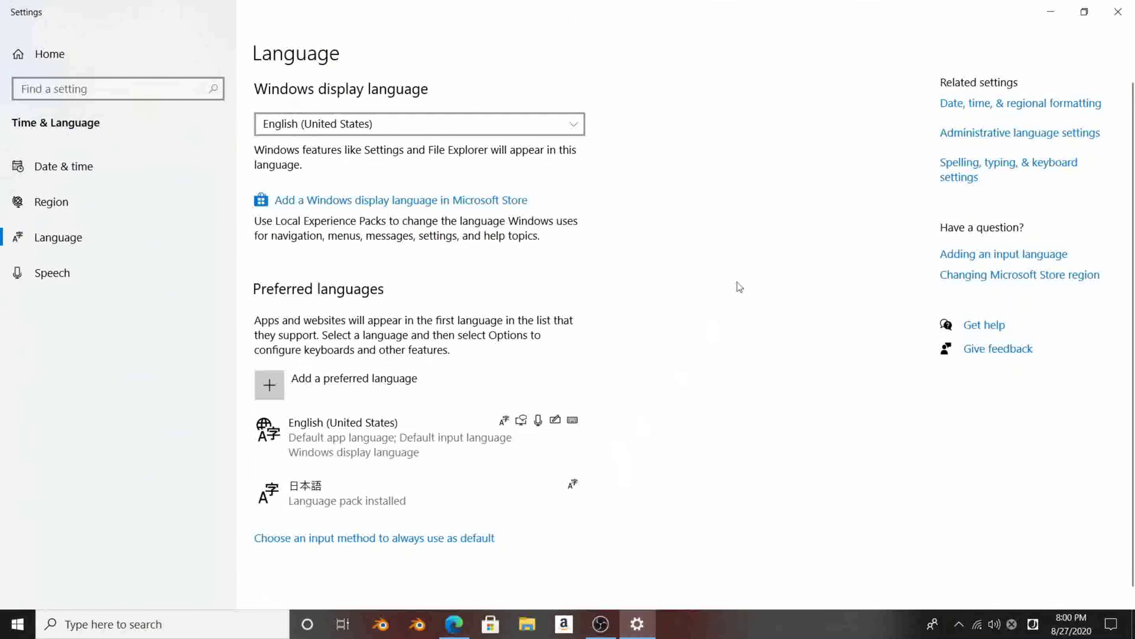
click(1064, 8)
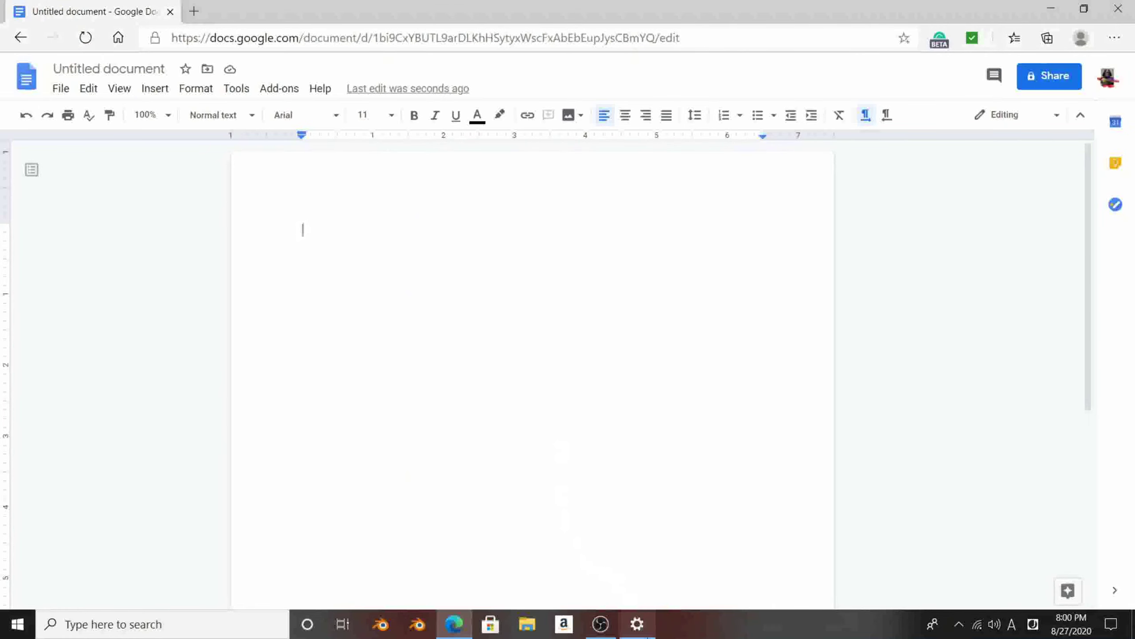
Switch to Windows Settings and remove Japanese (日本語) from the preferred languages.
click(636, 624)
click(418, 515)
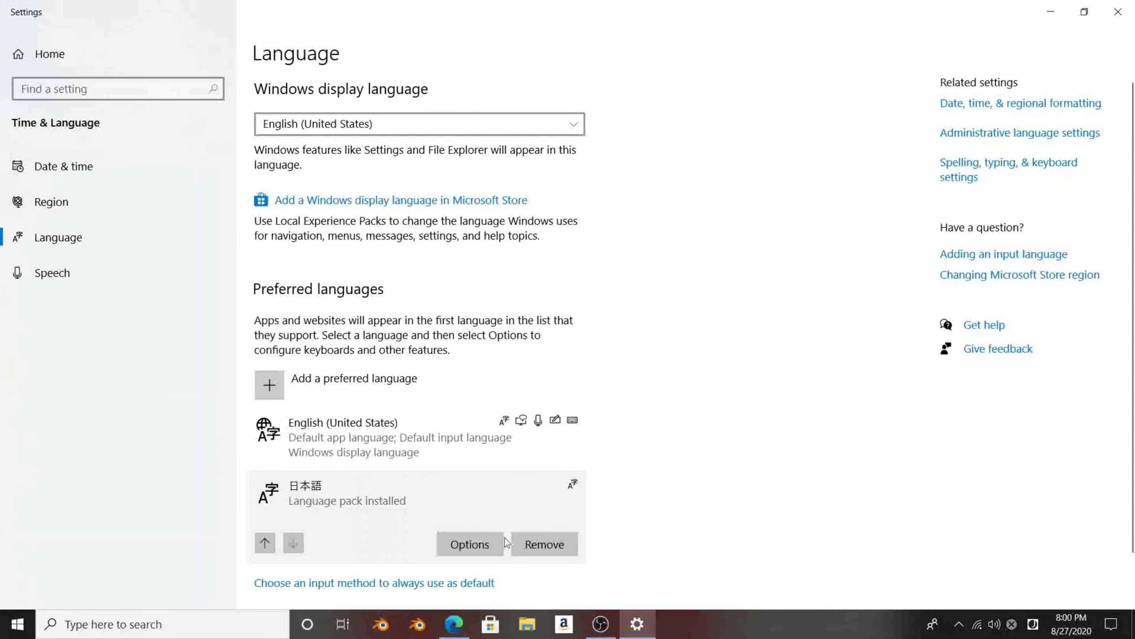
click(1067, 11)
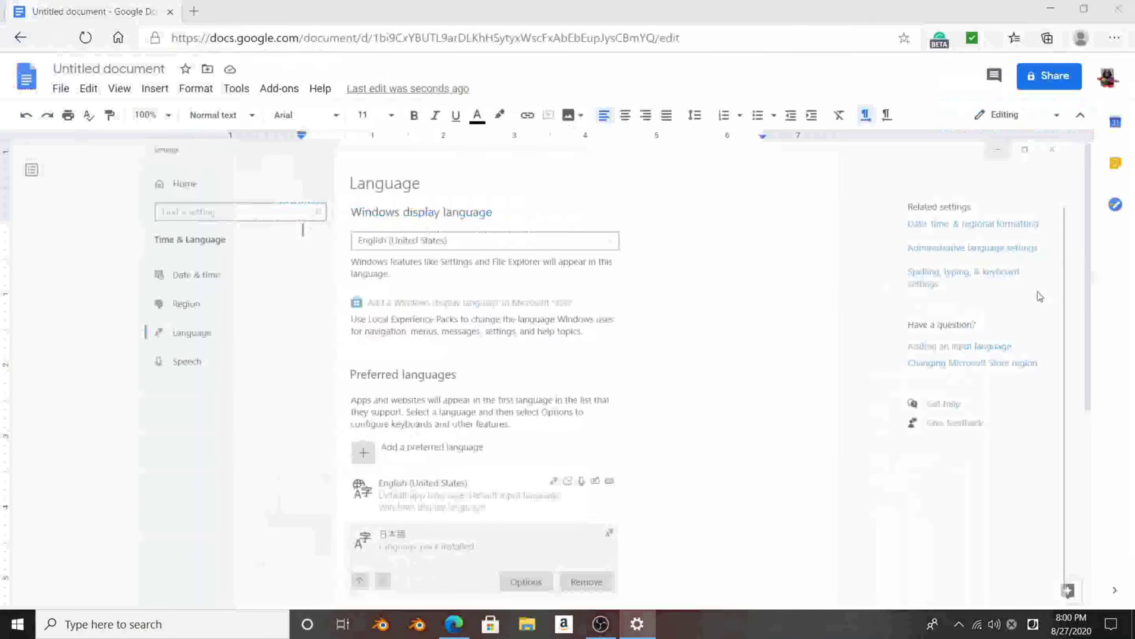
right_click(1033, 623)
key(Escape)
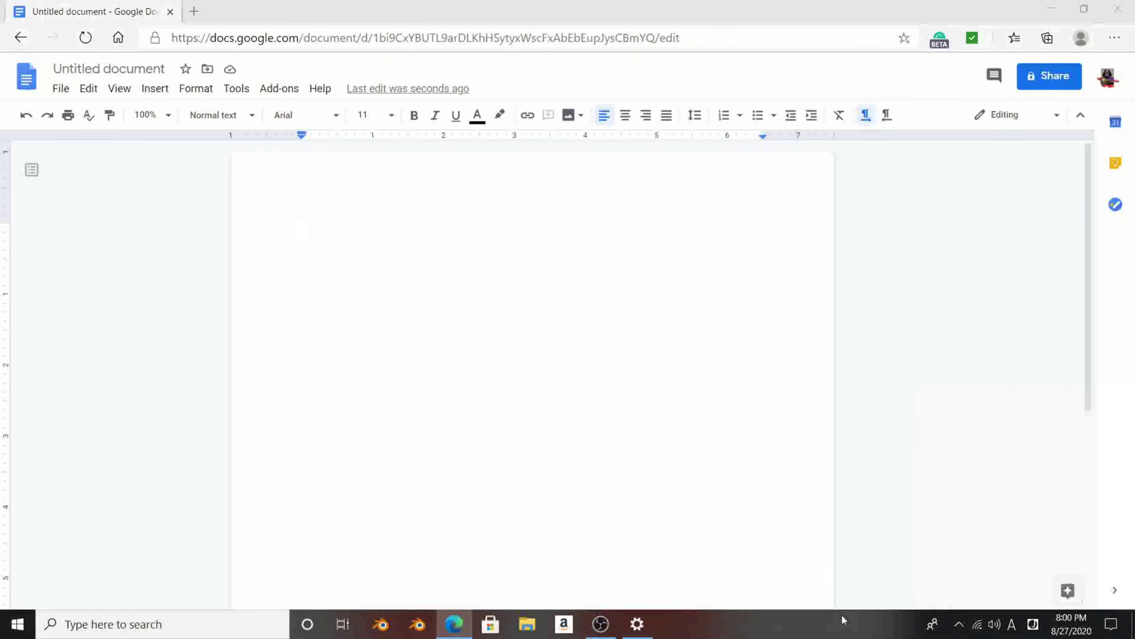
click(637, 624)
click(543, 544)
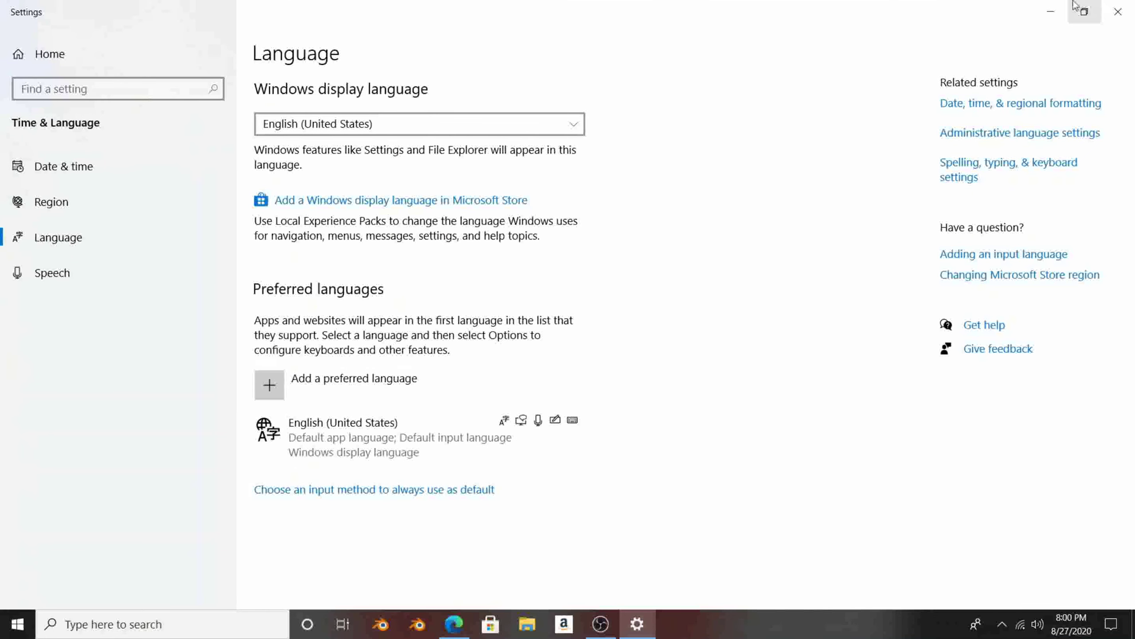
click(1050, 11)
click(637, 624)
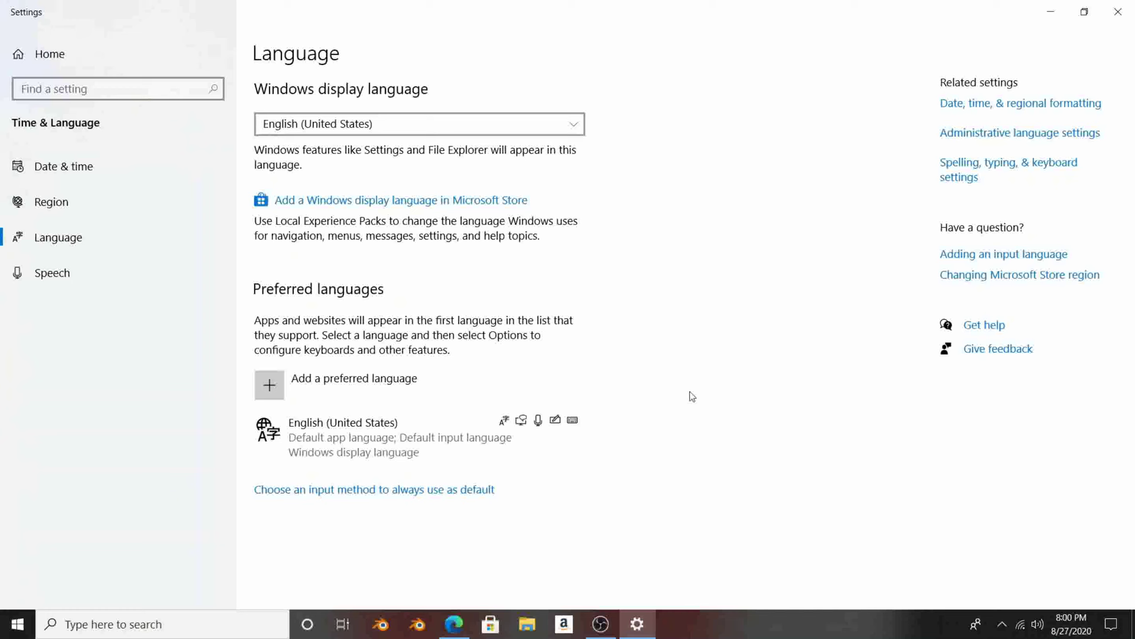
click(506, 386)
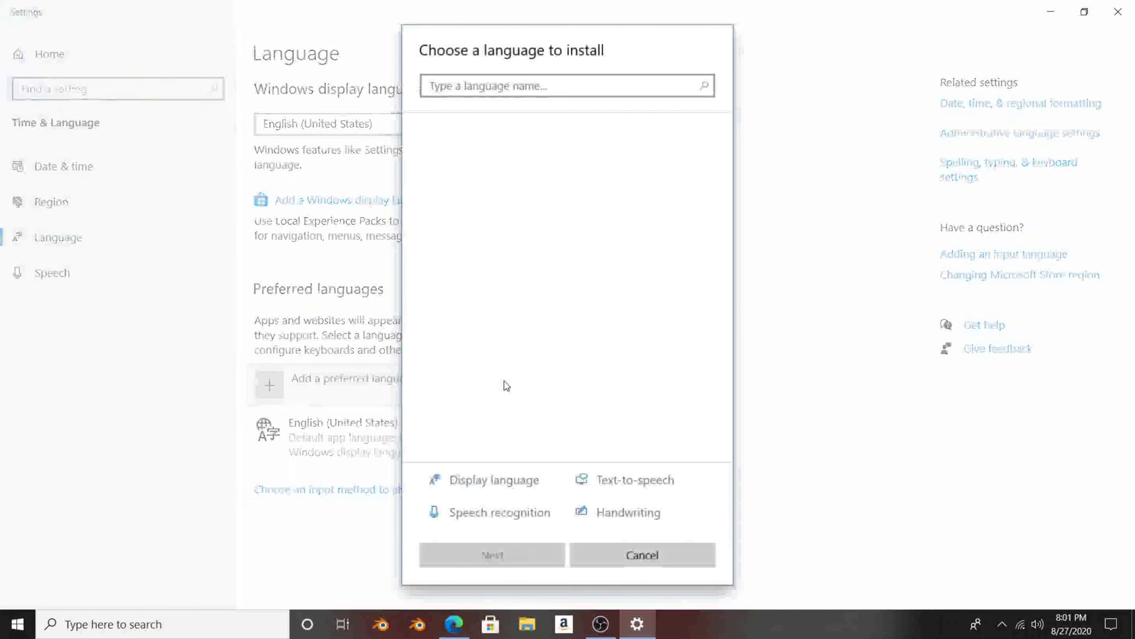
scroll(567, 352, down, 5)
scroll(570, 336, down, 4)
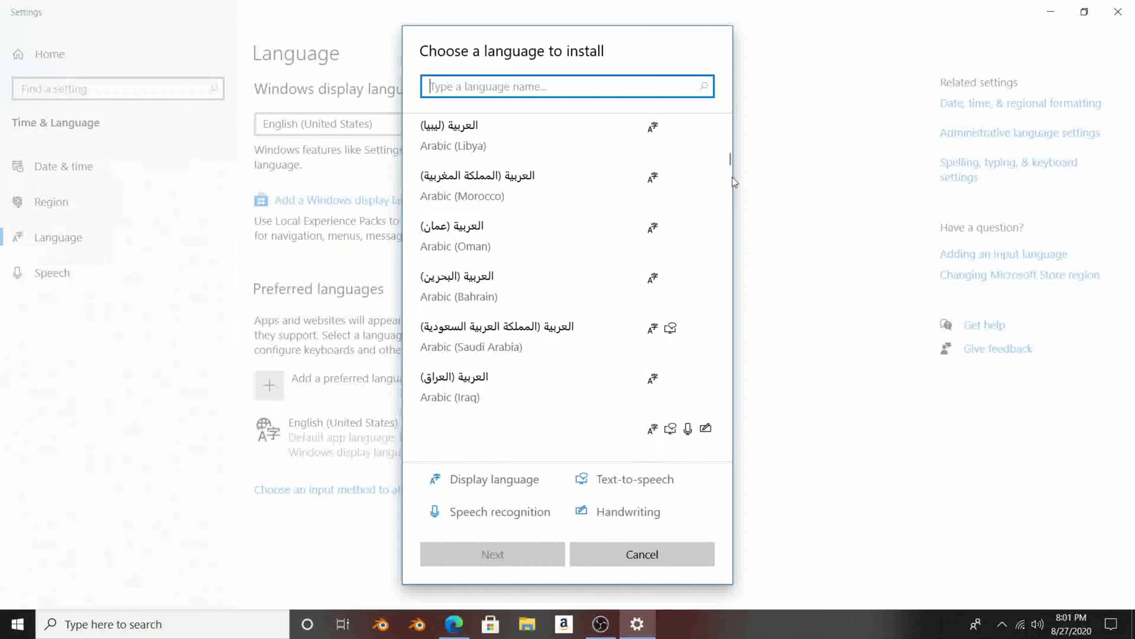
drag(729, 164, 720, 96)
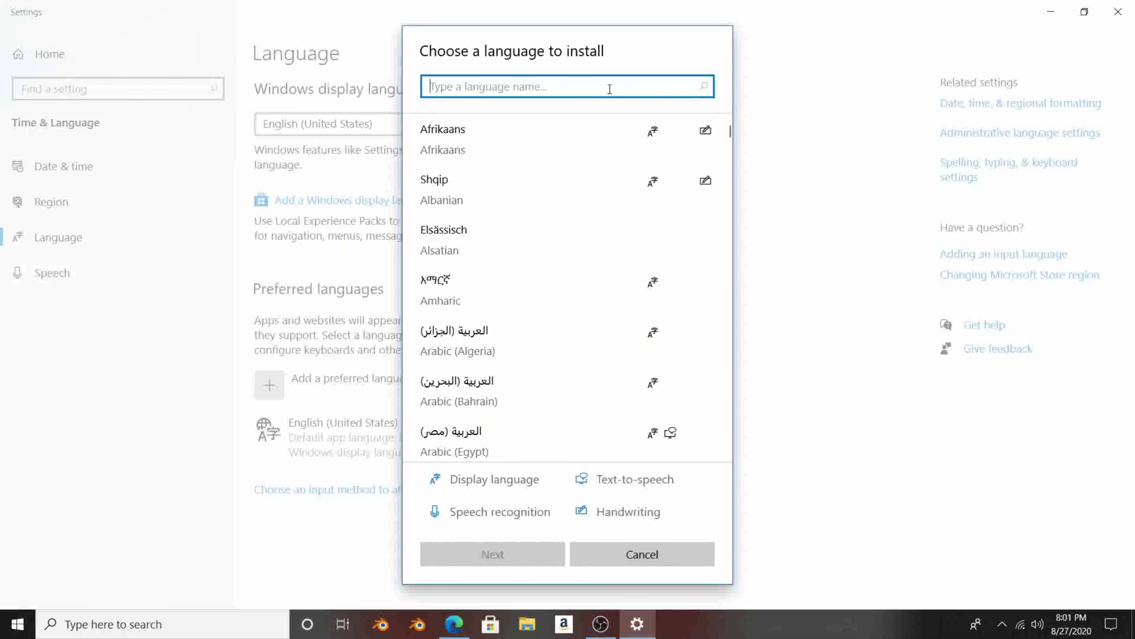
click(642, 553)
Search Windows for "region settings" to open the Region settings, and go to the Language page.
click(117, 623)
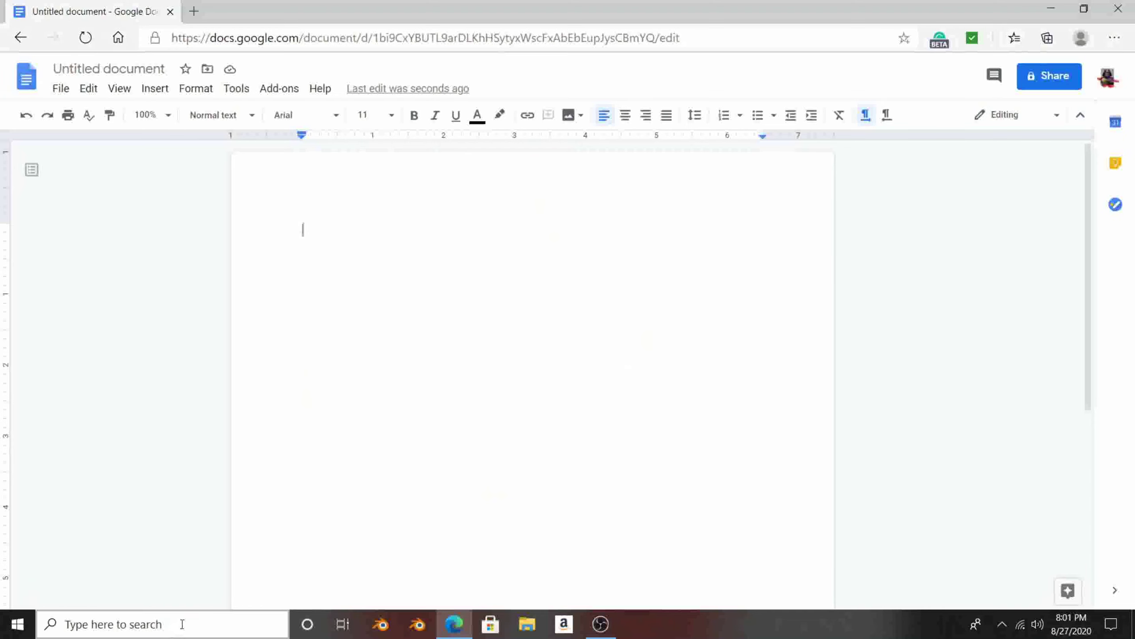
click(181, 624)
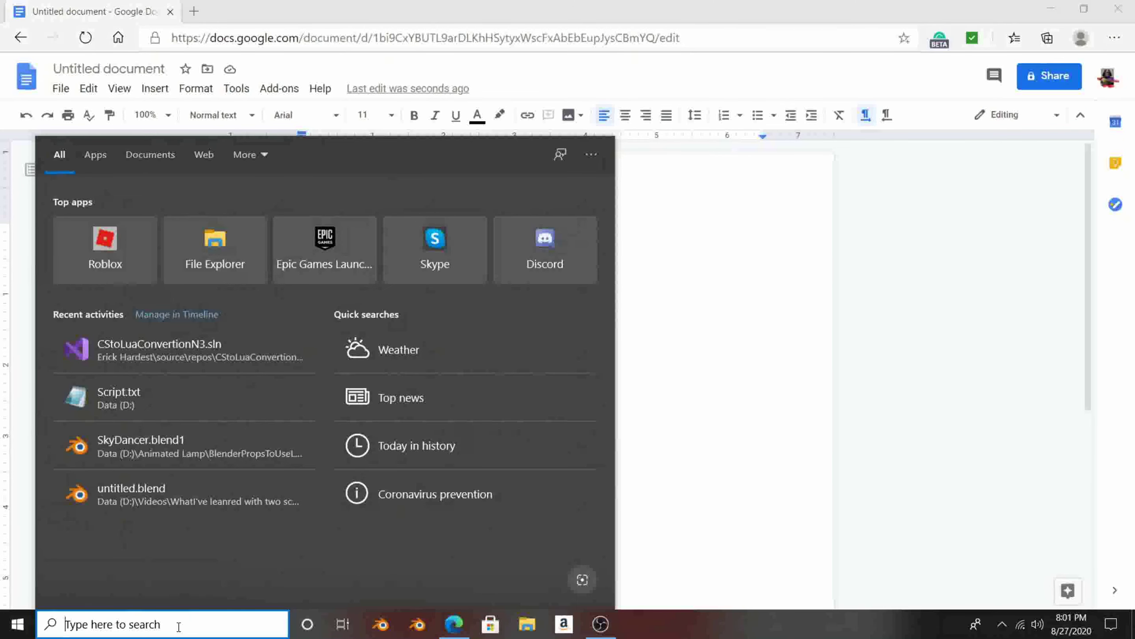
text(region)
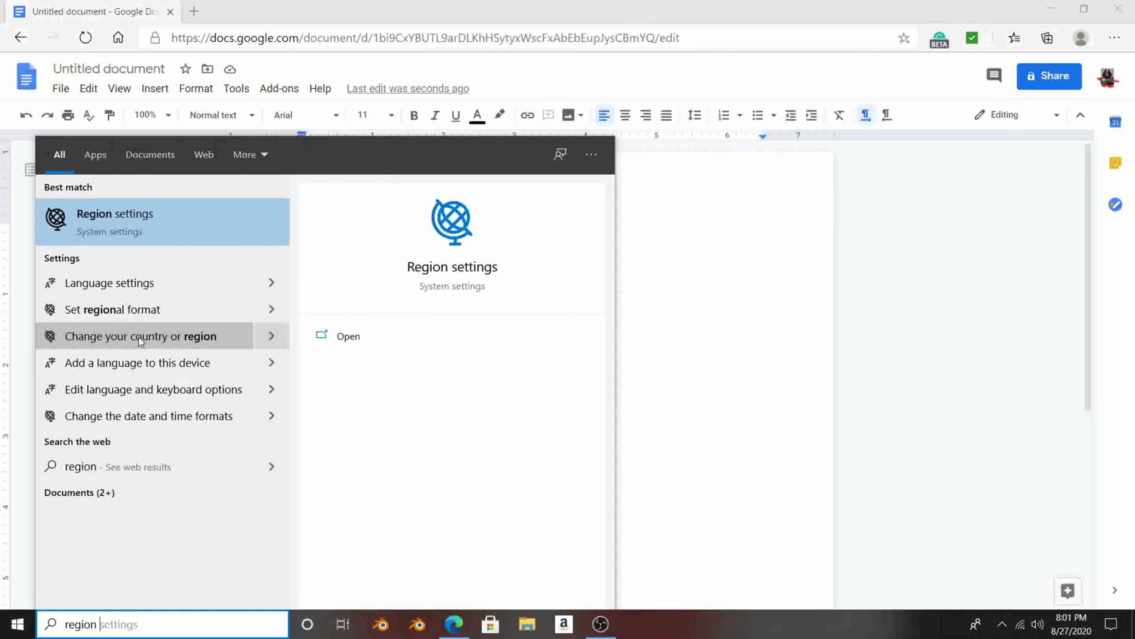
text(settings)
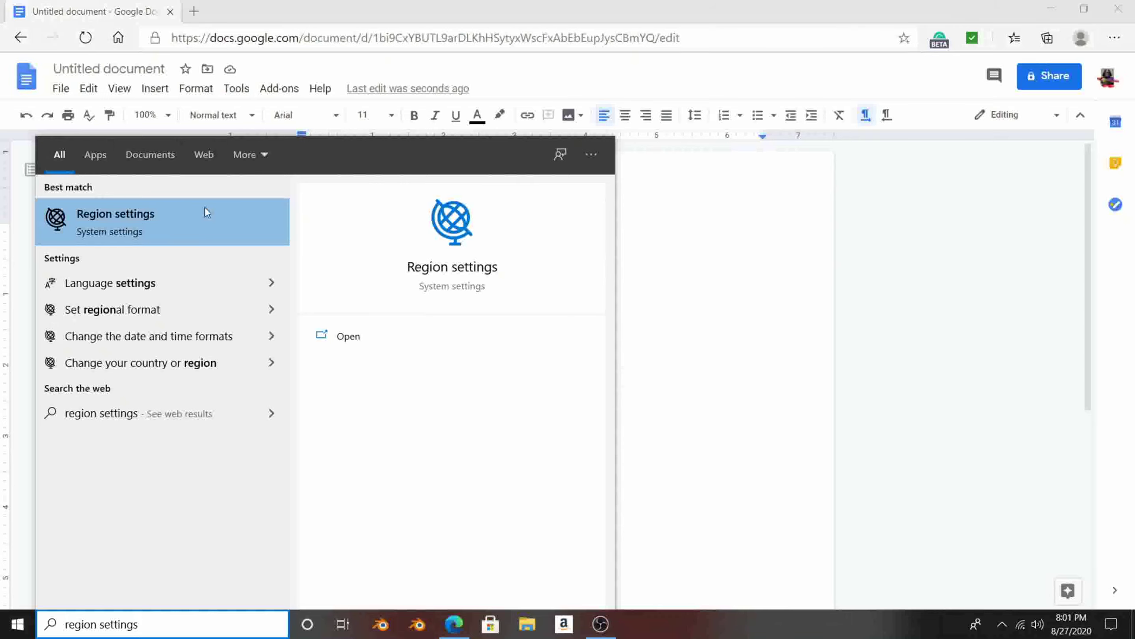
click(206, 213)
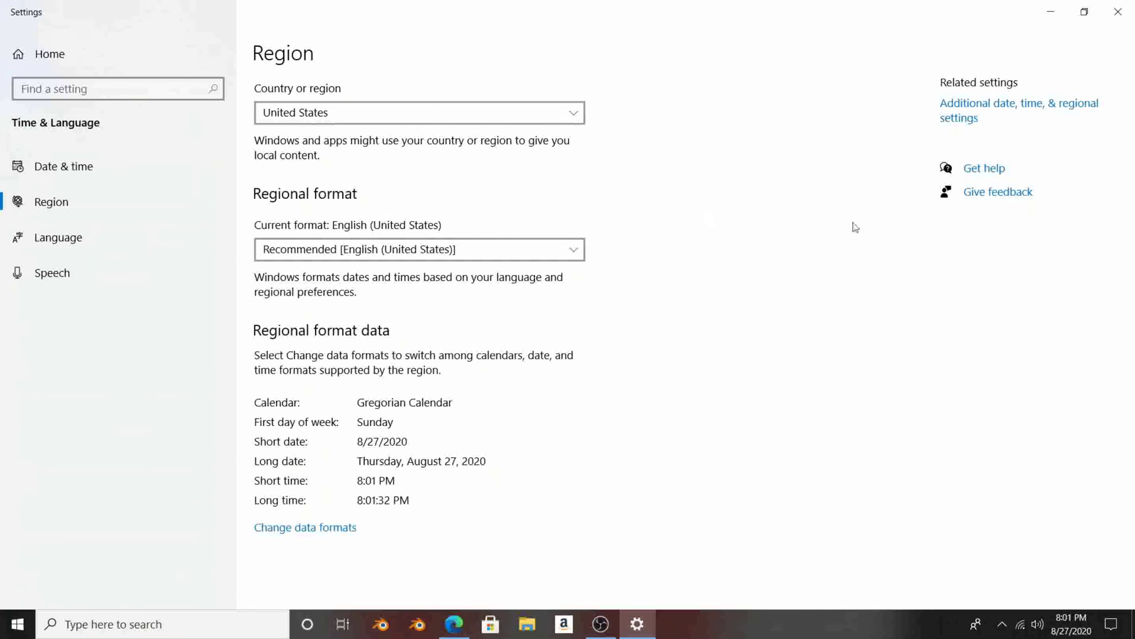
click(103, 233)
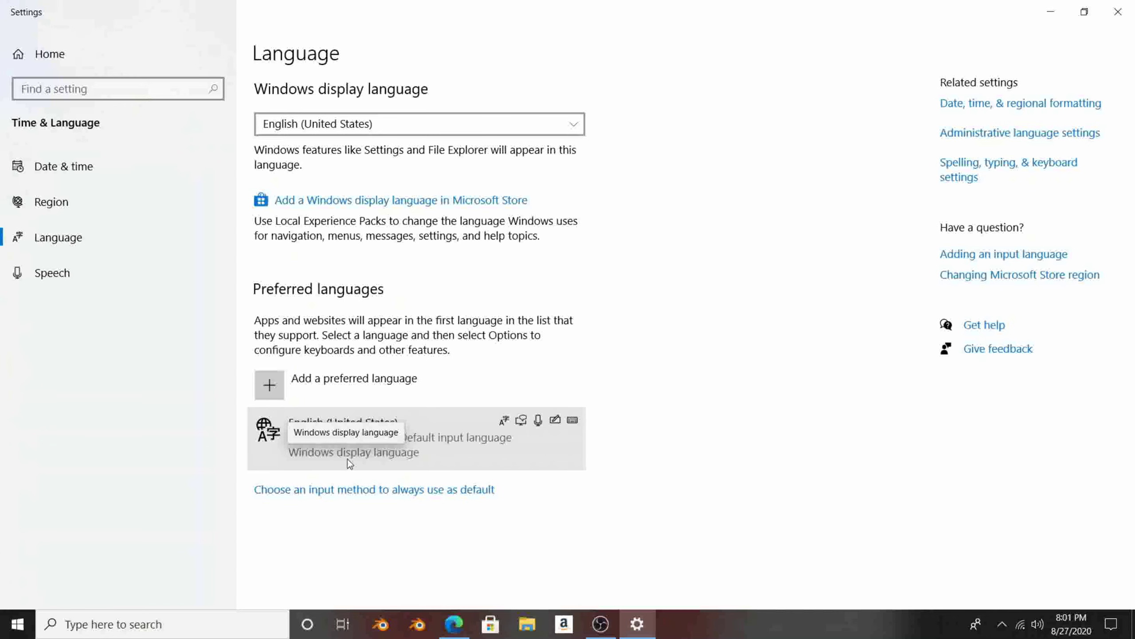
Start adding a preferred language and search the installable languages for "chinese".
click(353, 385)
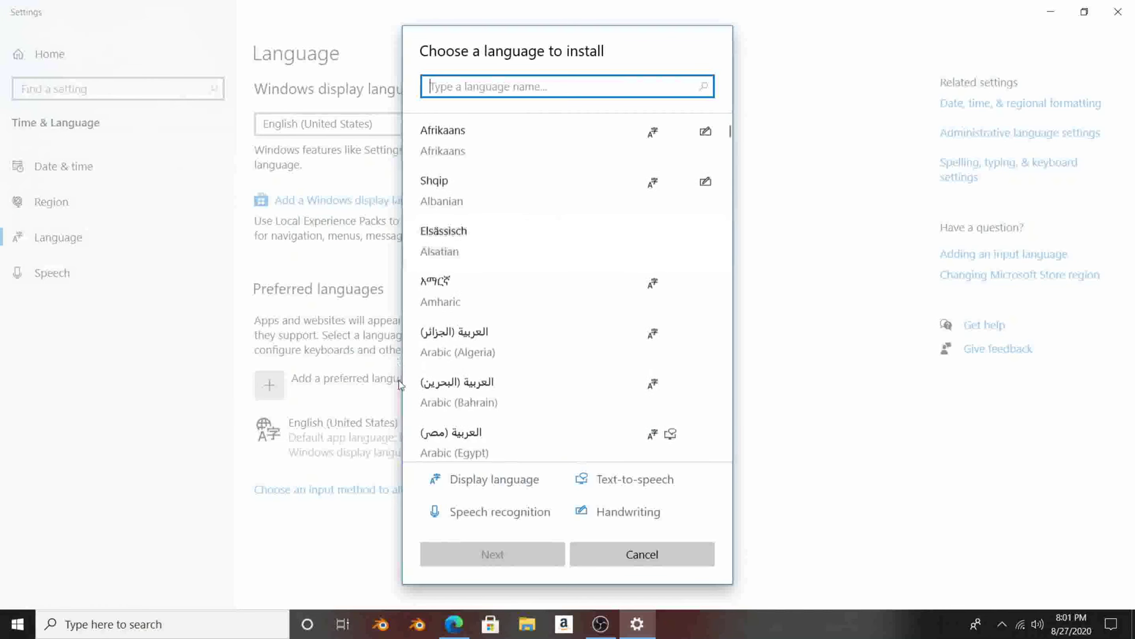
click(626, 554)
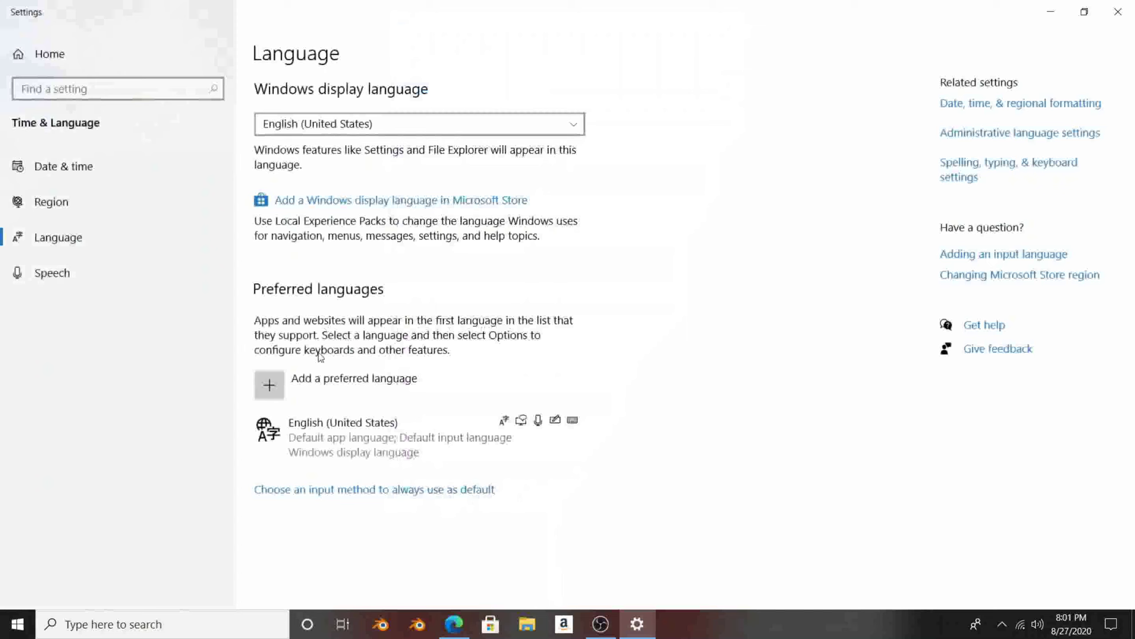
click(316, 378)
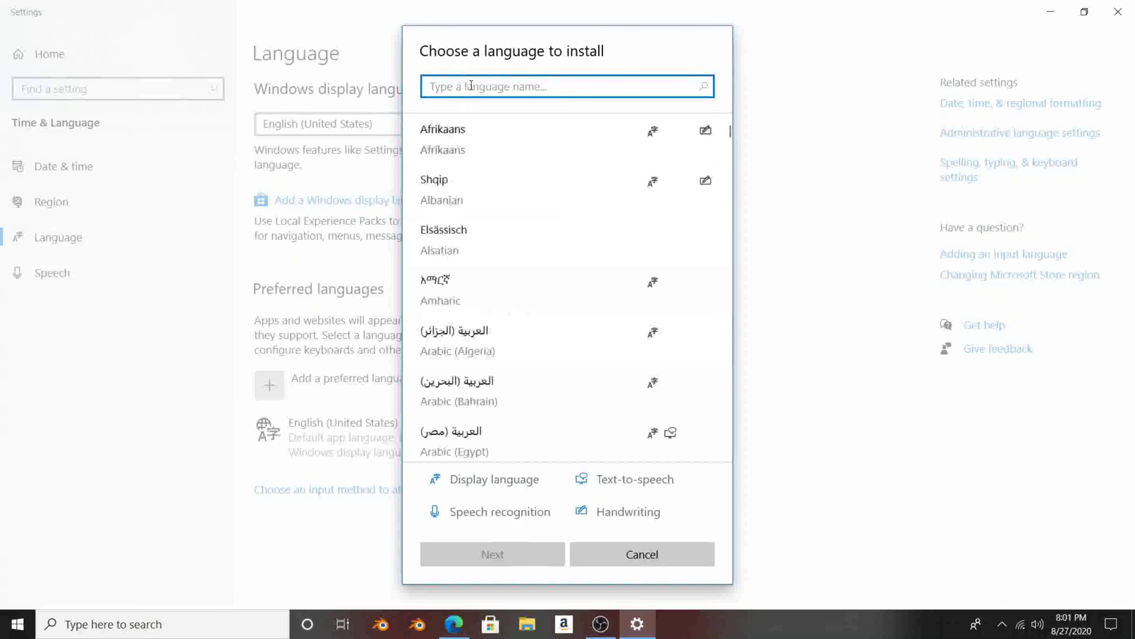
text(zk)
key(BackSpace)
key(BackSpace)
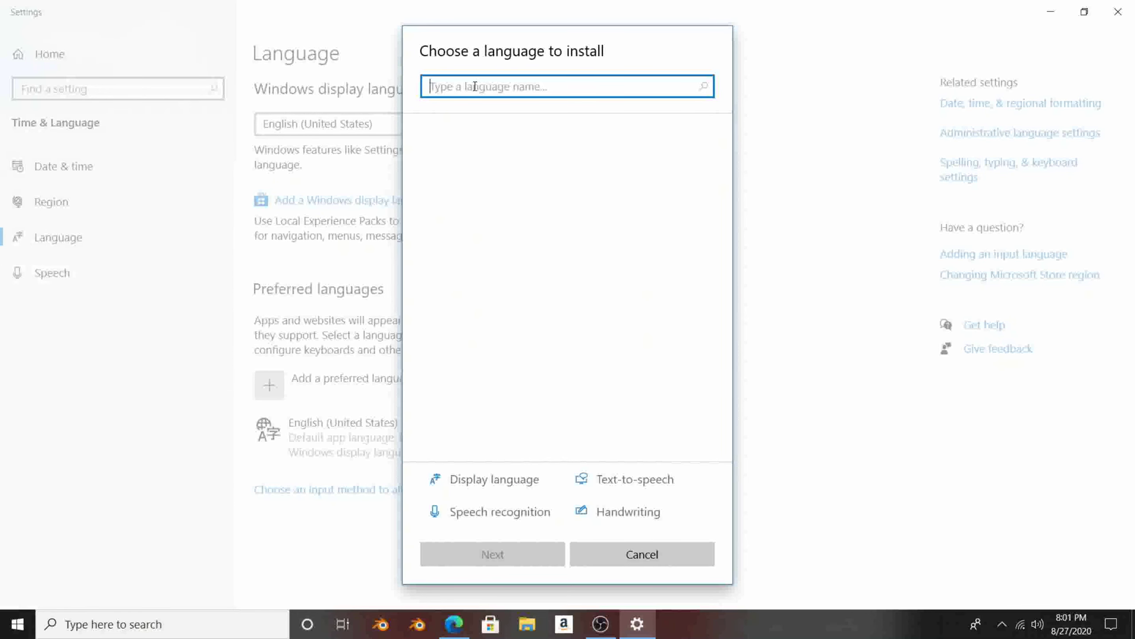
text(chinese)
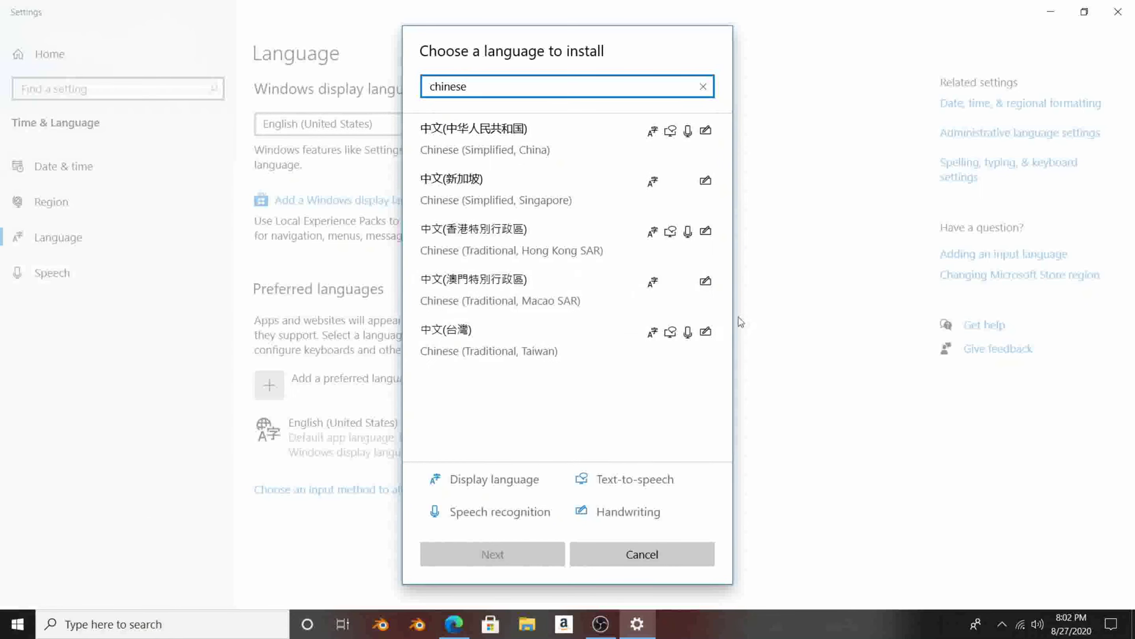
Install Chinese (Simplified, China) with speech recognition and handwriting, without setting it as the display language.
click(692, 153)
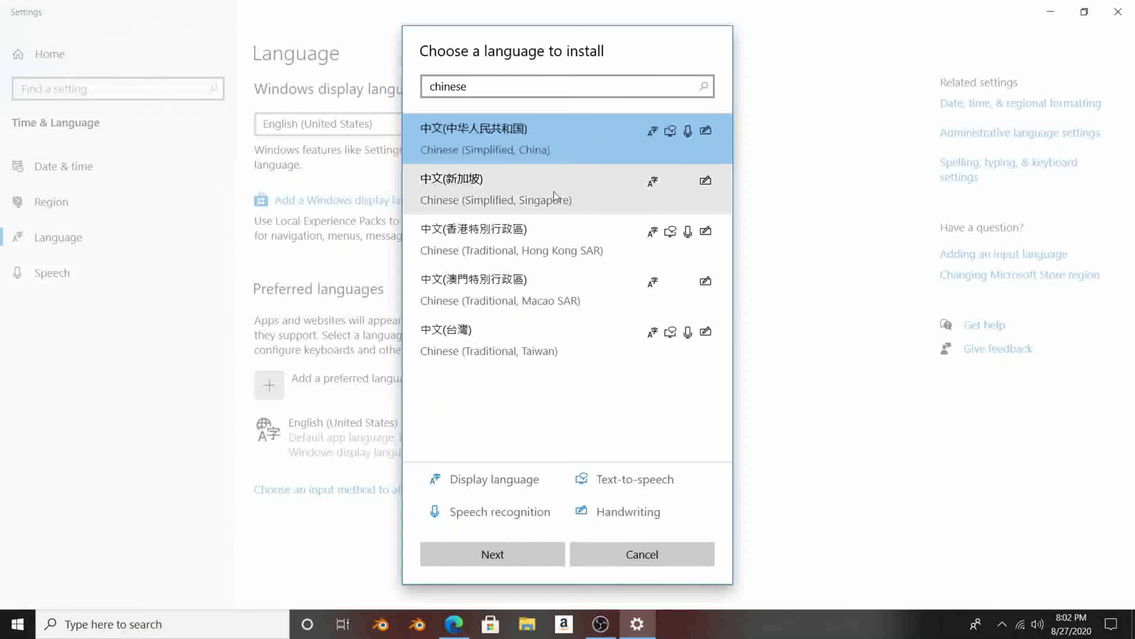
click(530, 553)
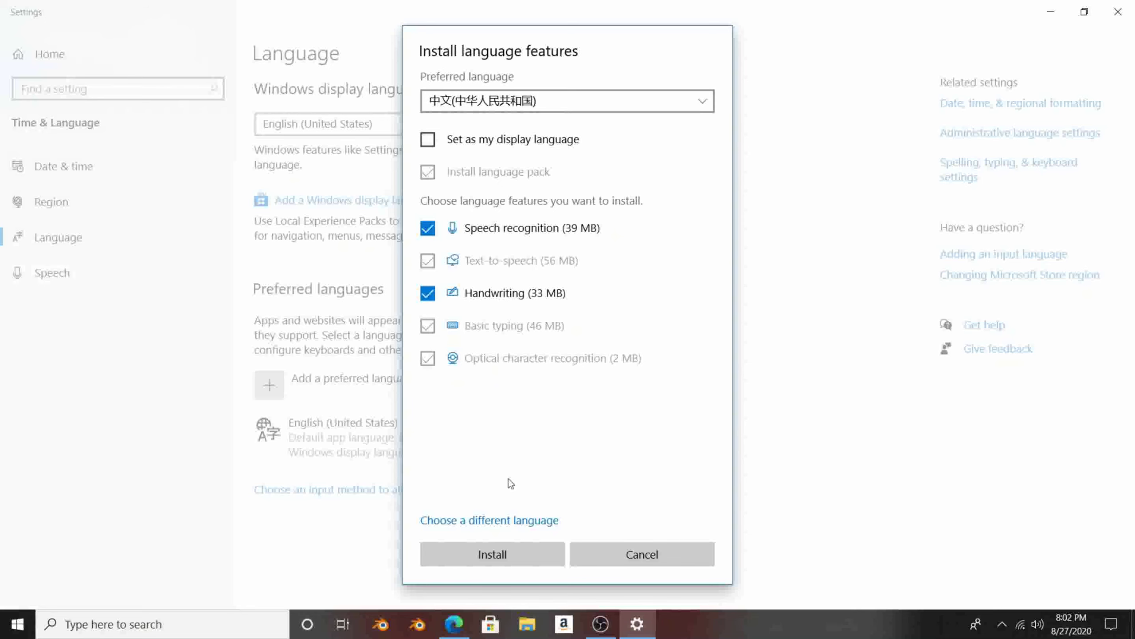
click(503, 554)
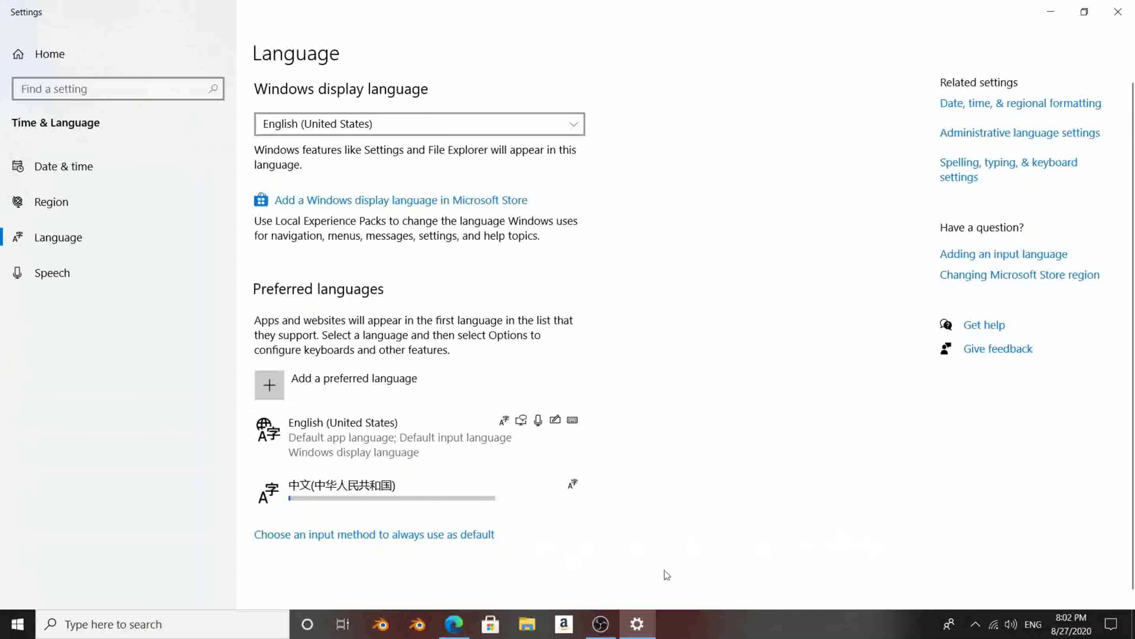
Open the language options of Chinese (Simplified, China) and examine its feature downloads, regional format and keyboards.
click(311, 504)
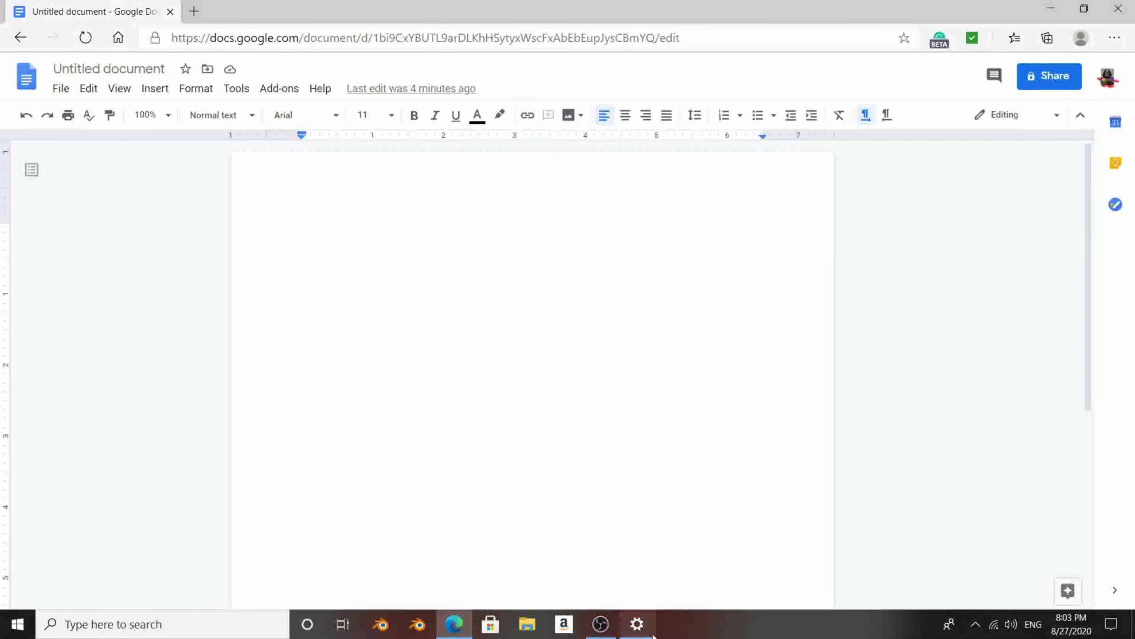
click(637, 624)
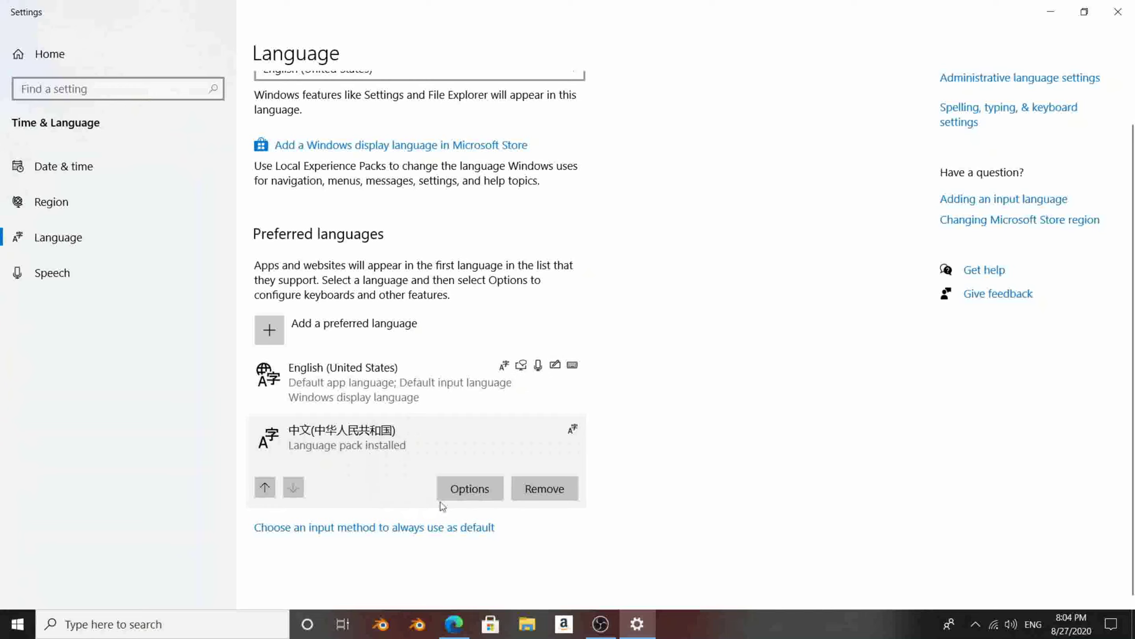
click(461, 488)
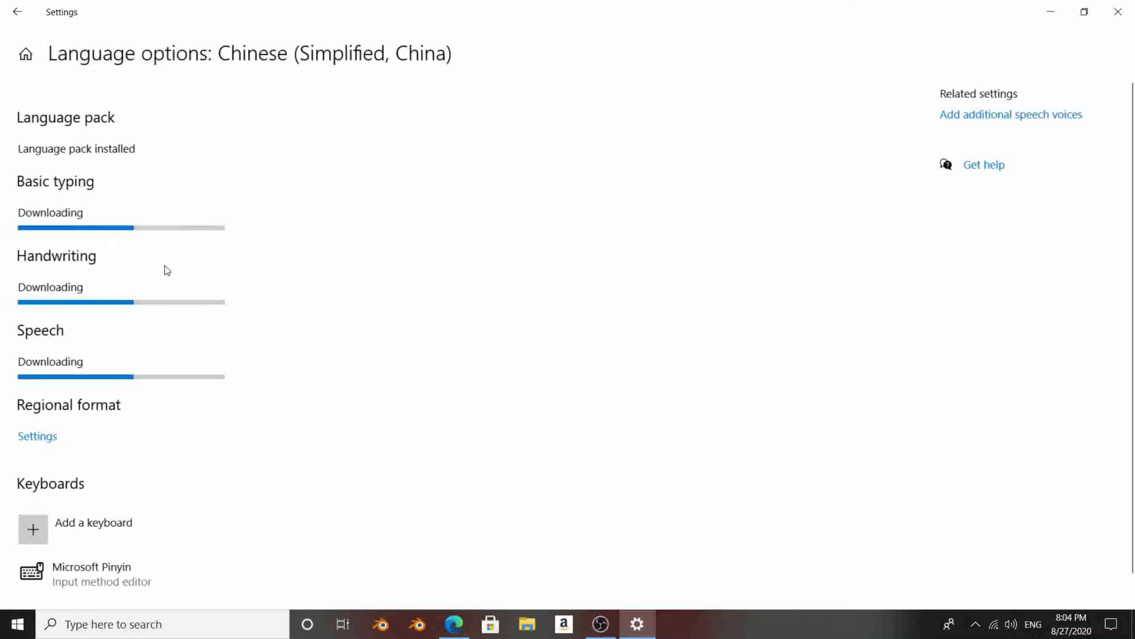
scroll(149, 331, down, 1)
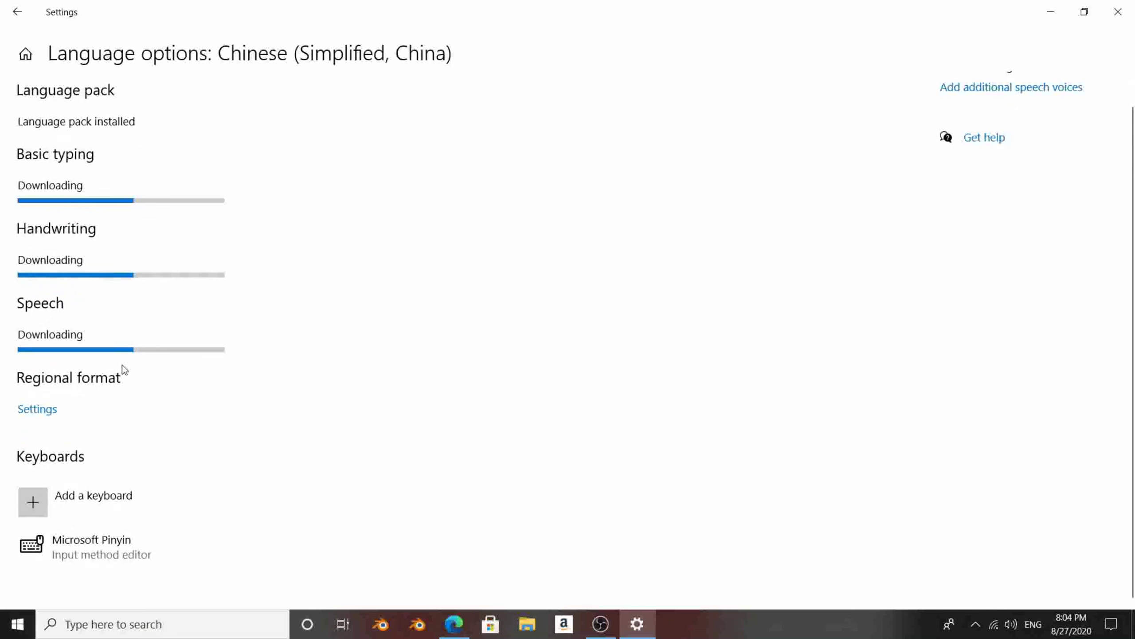
scroll(113, 338, up, 1)
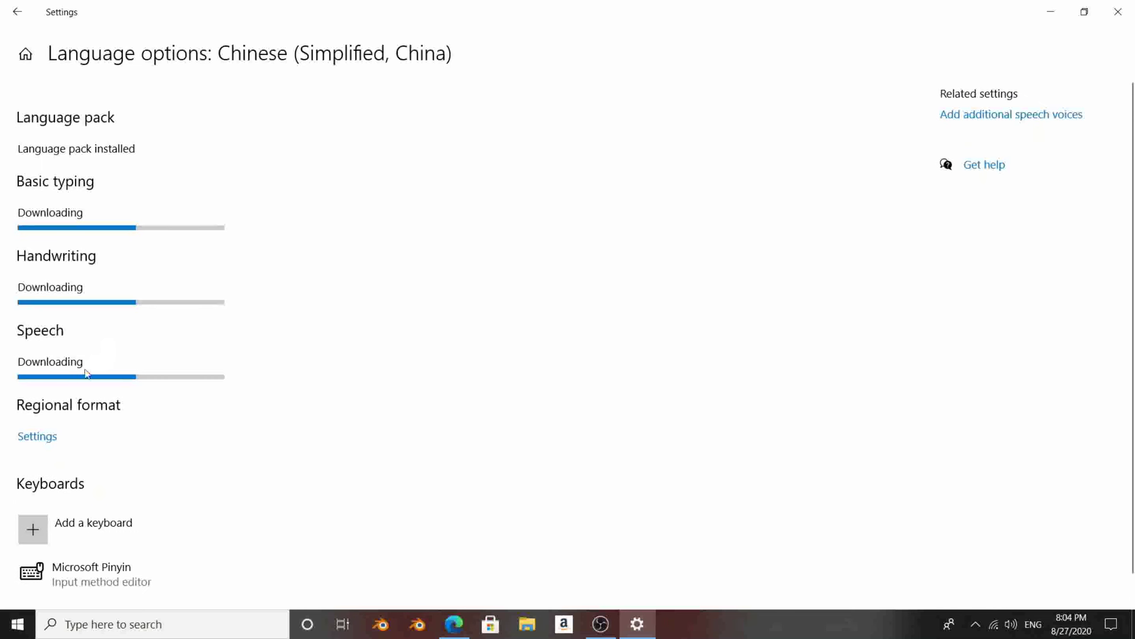
scroll(72, 384, down, 1)
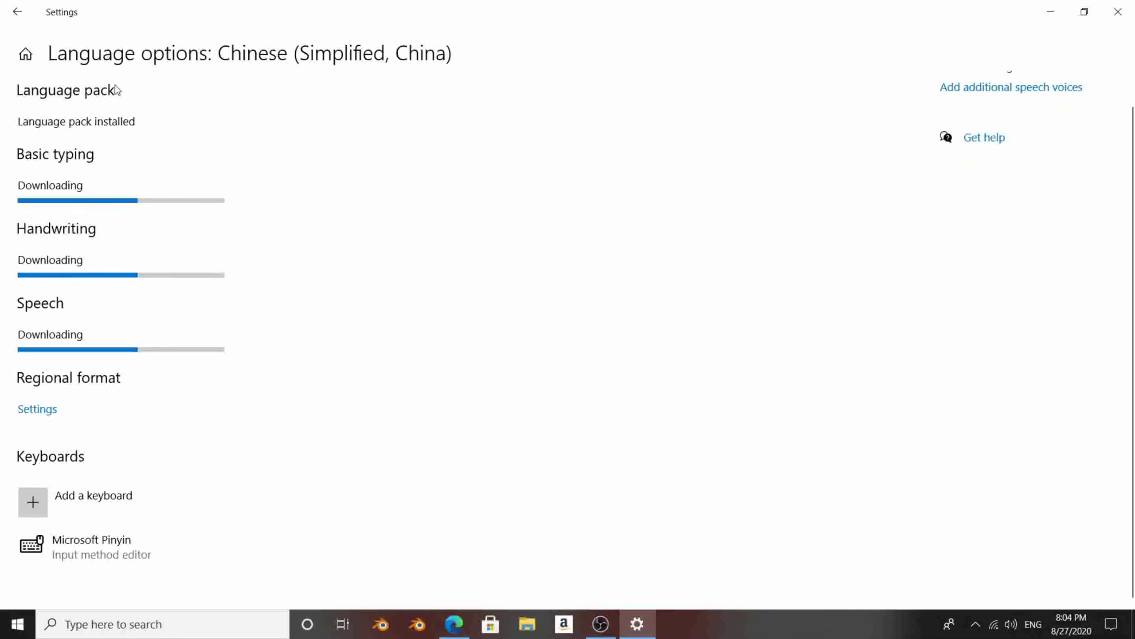
scroll(441, 304, up, 1)
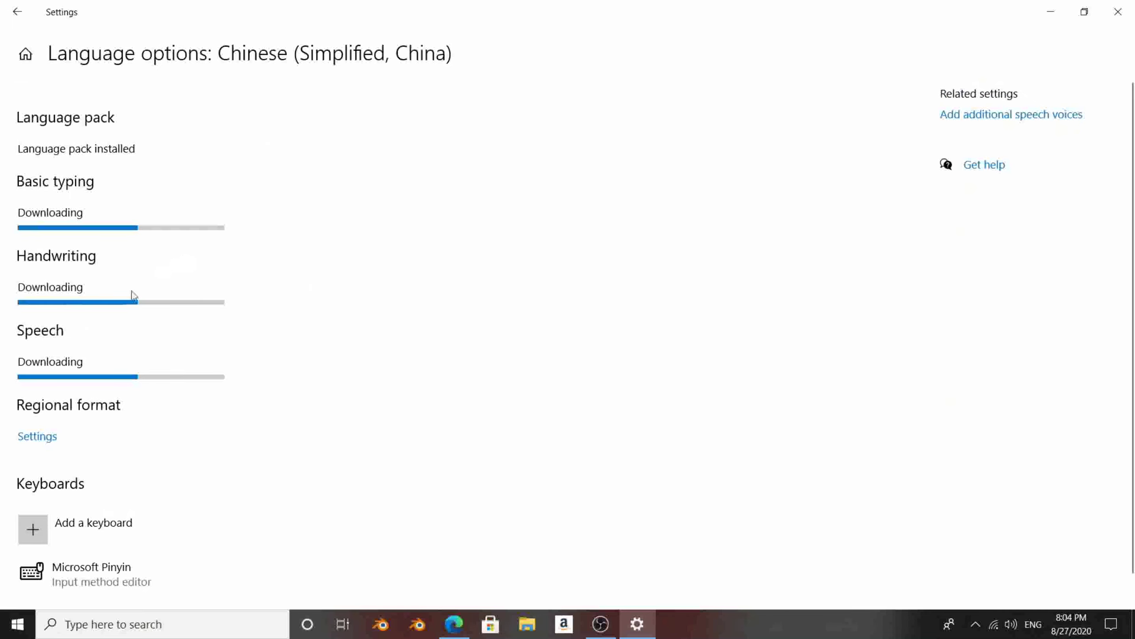
scroll(132, 294, down, 1)
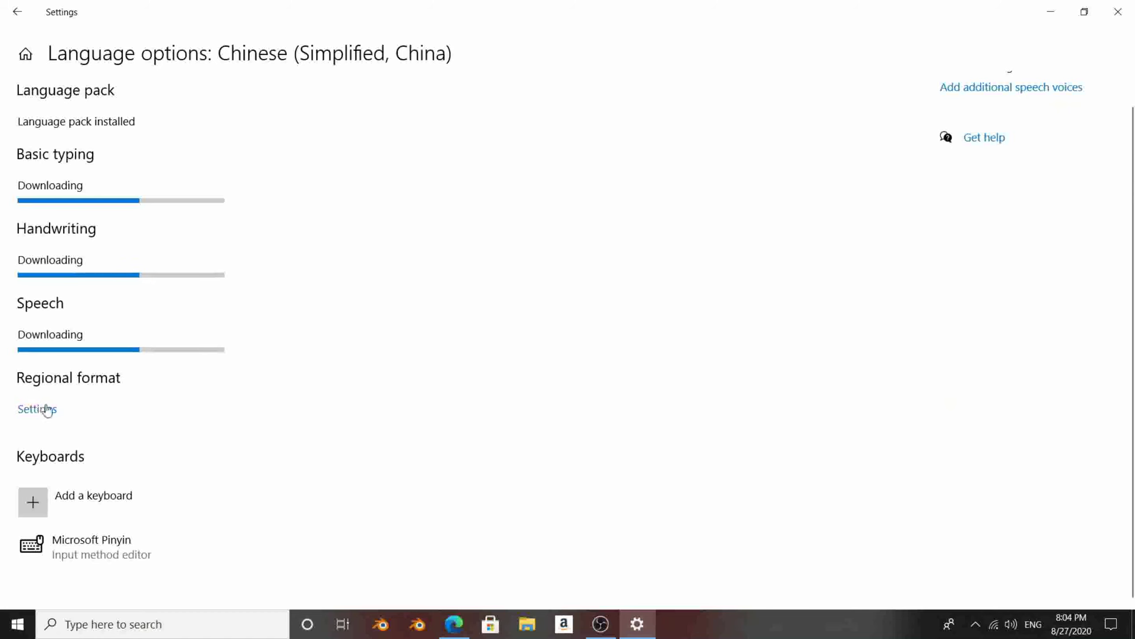
Leave the Chinese (Simplified, China) language options and close Settings to return to the untitled Google Docs document.
scroll(51, 379, up, 1)
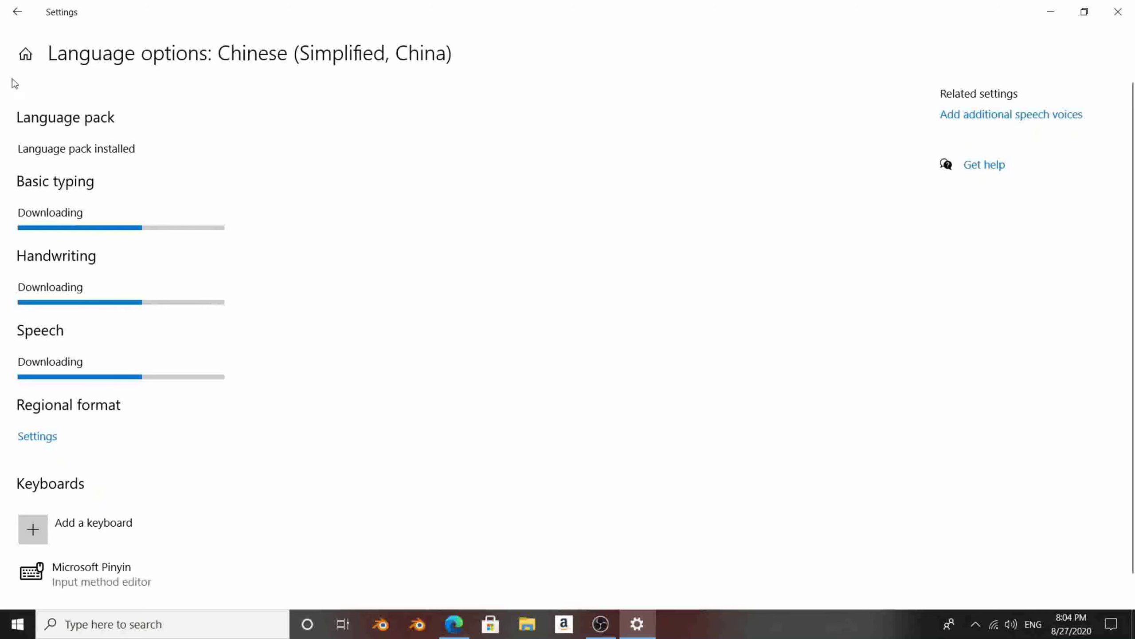
click(25, 54)
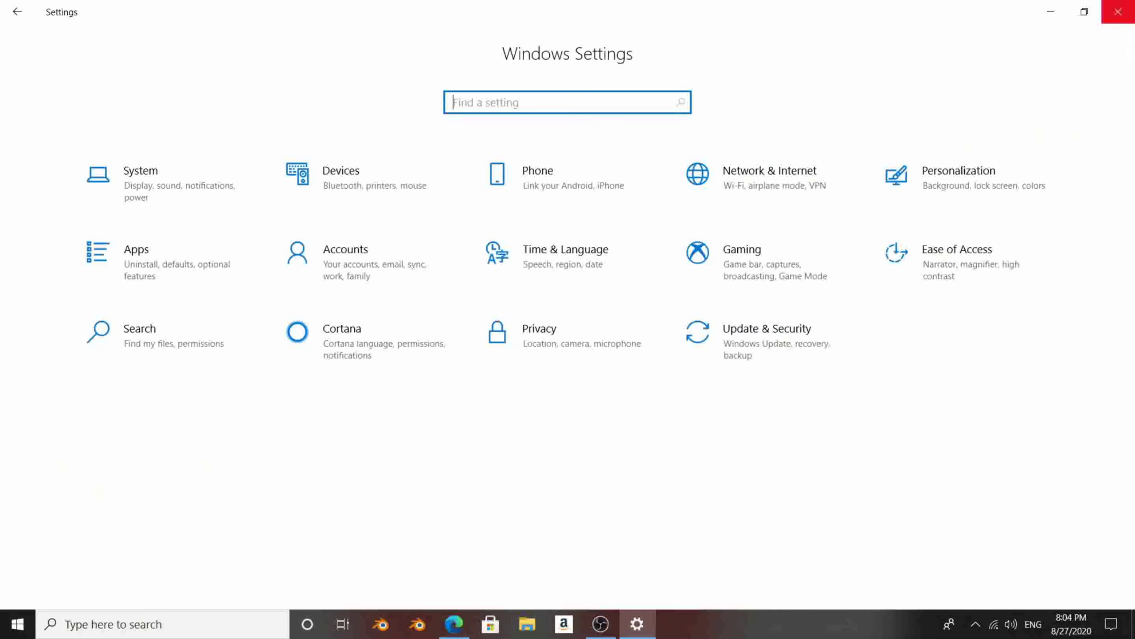
click(1118, 12)
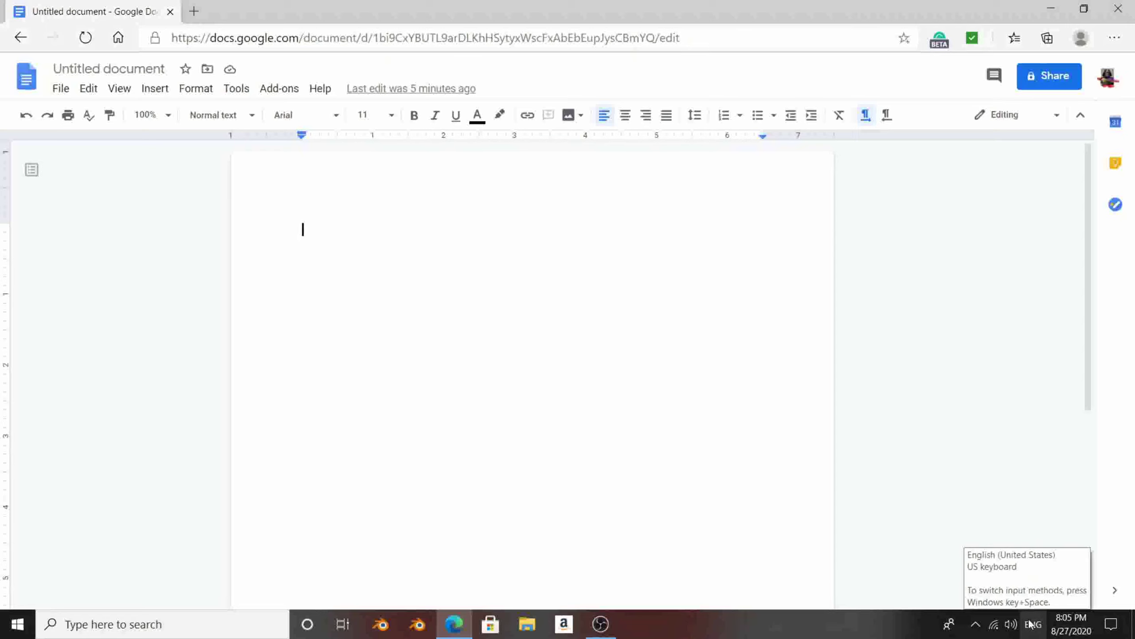
Cycle through the installed input methods and switch to Chinese (Simplified, China) Microsoft Pinyin for the open document.
key(super+space)
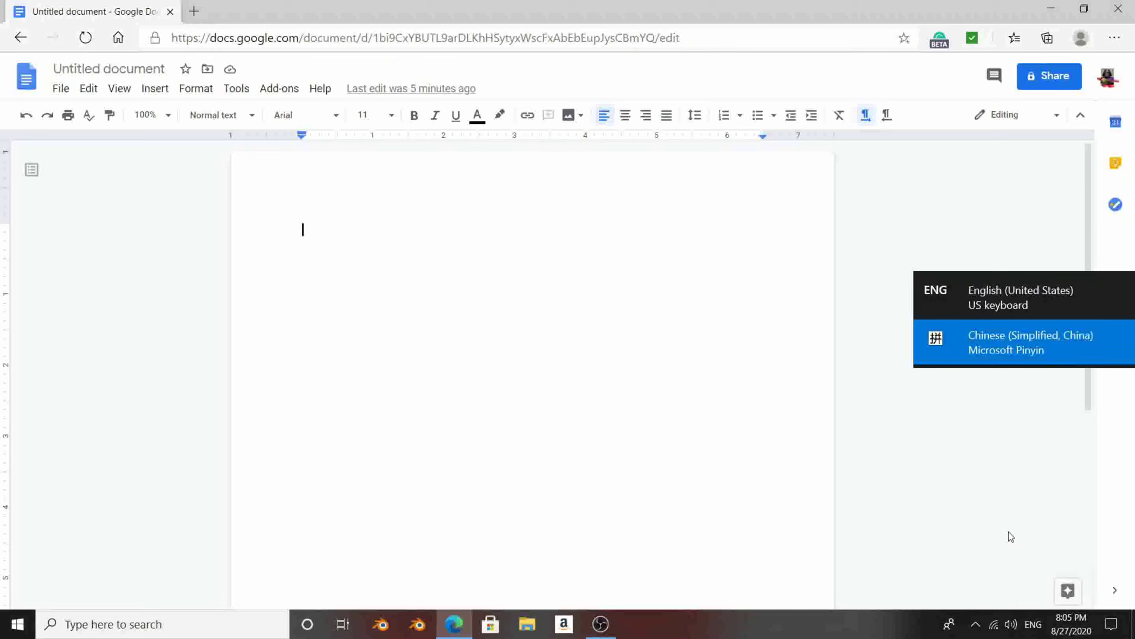
key(super+space)
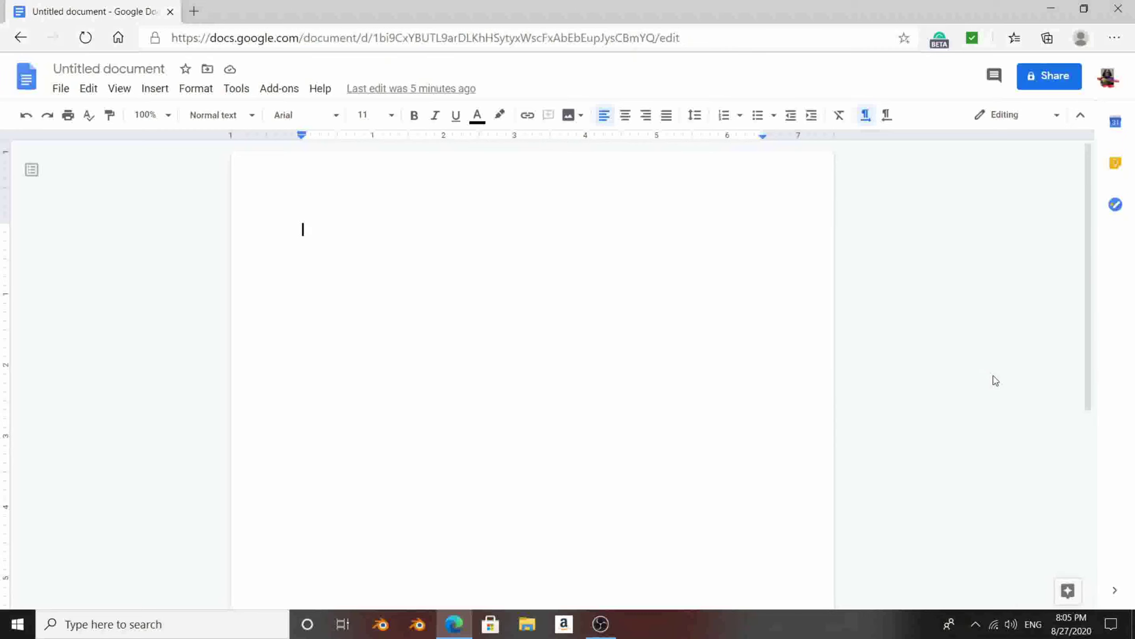
key(super+space)
key(super+space)
key(super+space)
key(super+space)
key(super+space)
key(super+space)
key(super+space)
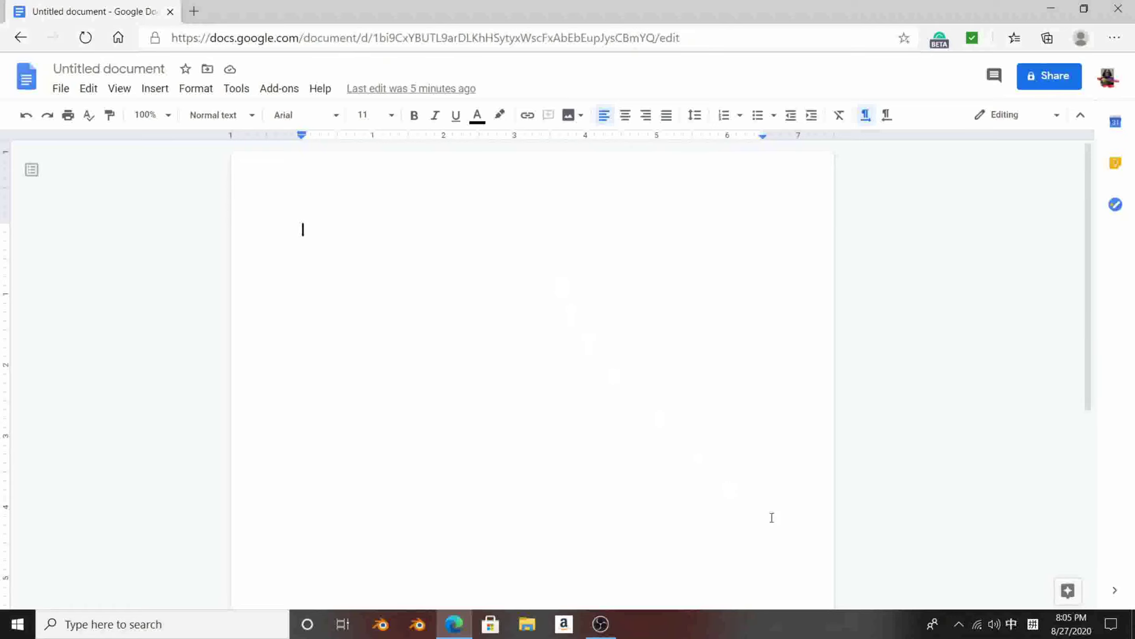